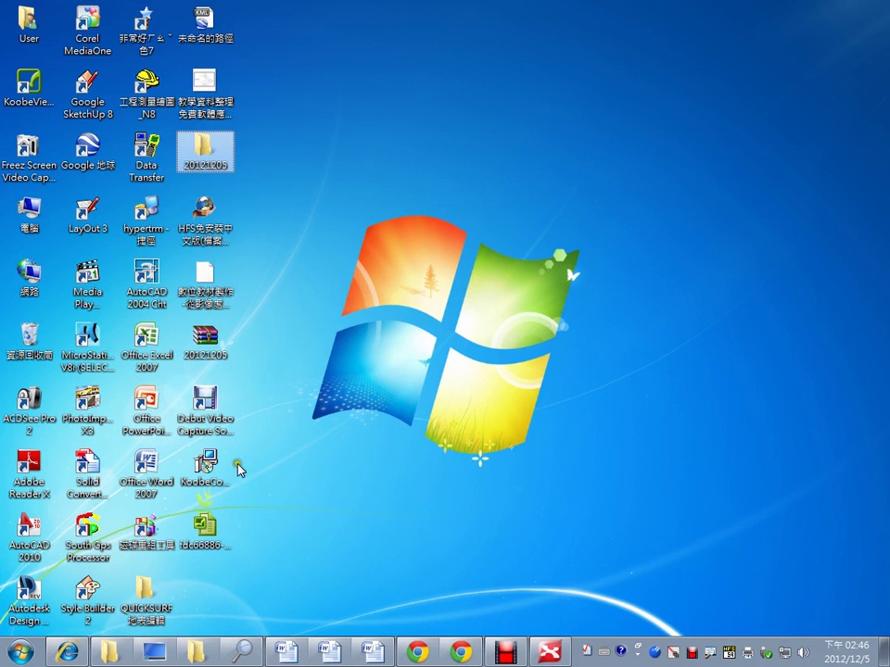
Launch Shock4Way3D from the Shock4Way3D虛擬桌面 folder inside 20121205.
click(197, 650)
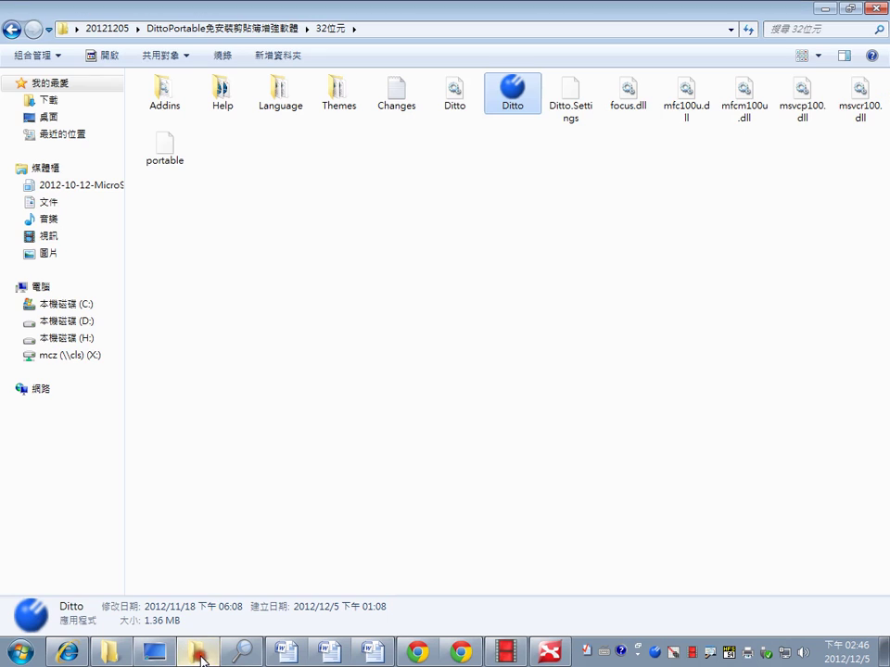
click(109, 29)
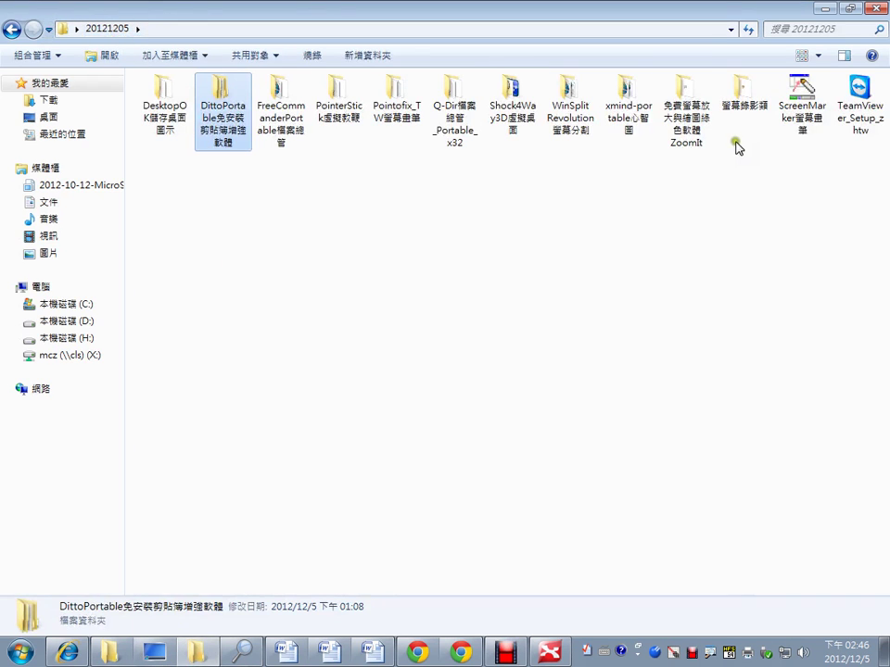
double_click(525, 111)
double_click(419, 113)
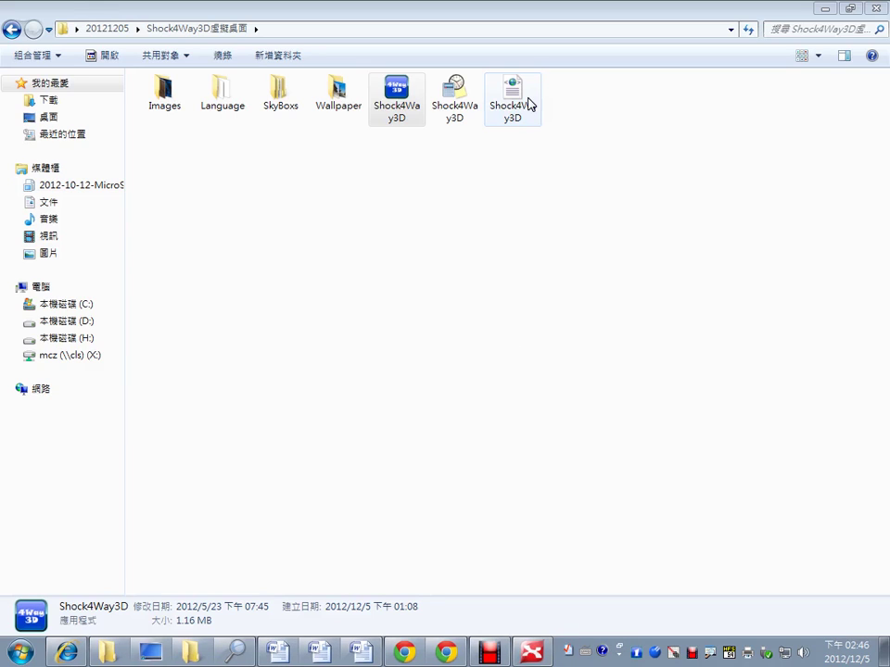
Annotate the screen with a red arrow pointing to the Shock4Way3D notification icon, and clear the annotation.
key(ctrl+2)
mouse_move(659, 413)
mouse_down()
mouse_move(604, 532)
mouse_move(633, 628)
mouse_move(661, 600)
mouse_up()
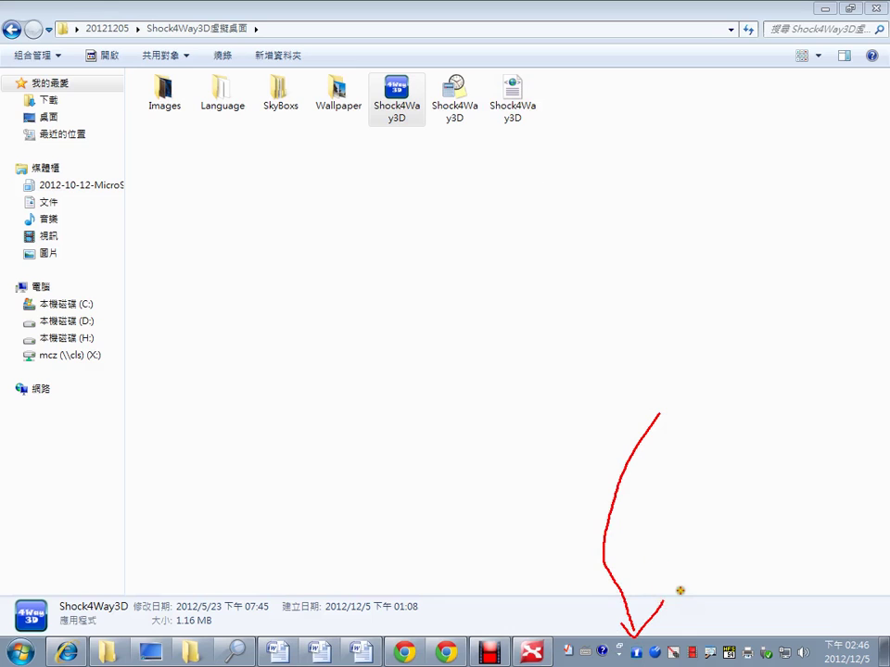
key(Escape)
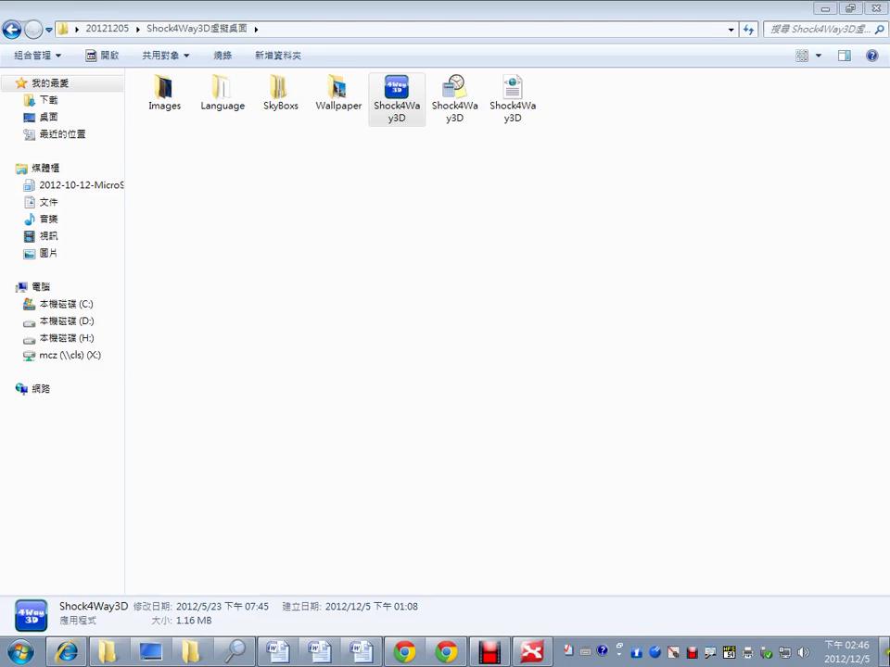
Switch to virtual desktop 2 through the 3D desktop view and mark its empty taskbar area.
key(super+Tab)
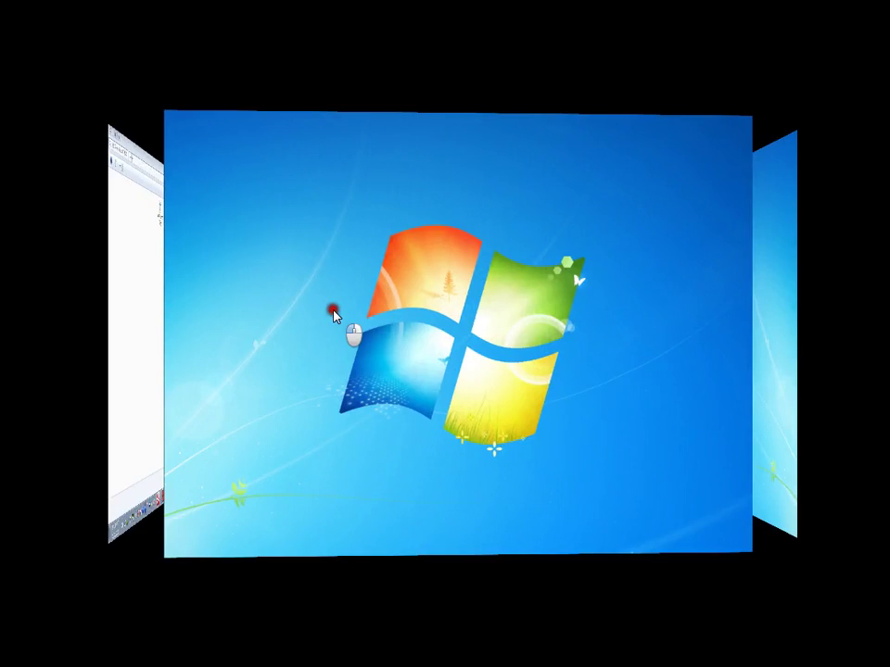
click(335, 312)
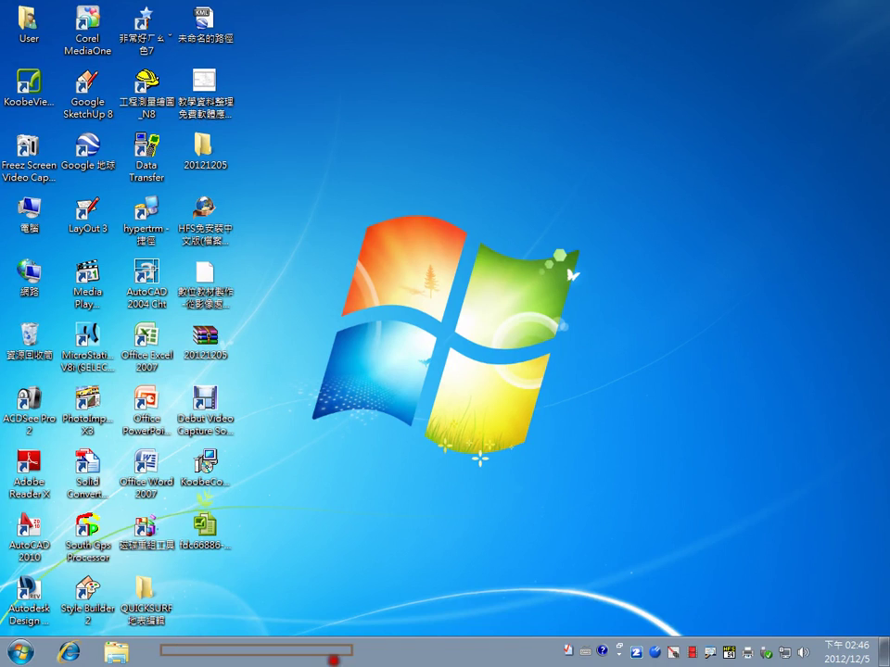
drag(332, 660, 535, 663)
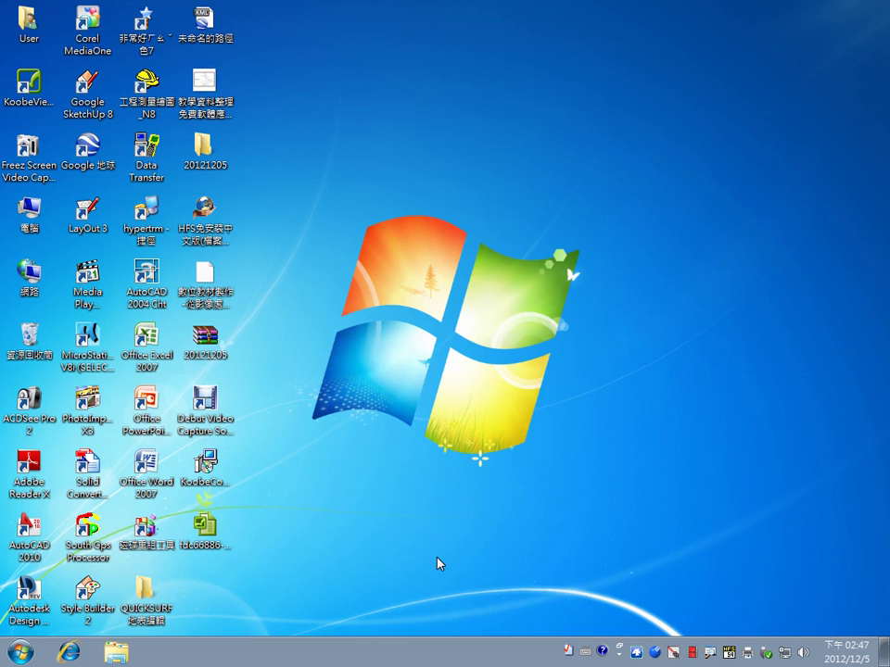
Return to virtual desktop 1, which holds the Shock4Way3D虛擬桌面 folder window, through the 3D desktop view.
click(636, 655)
scroll(556, 556, down, 1)
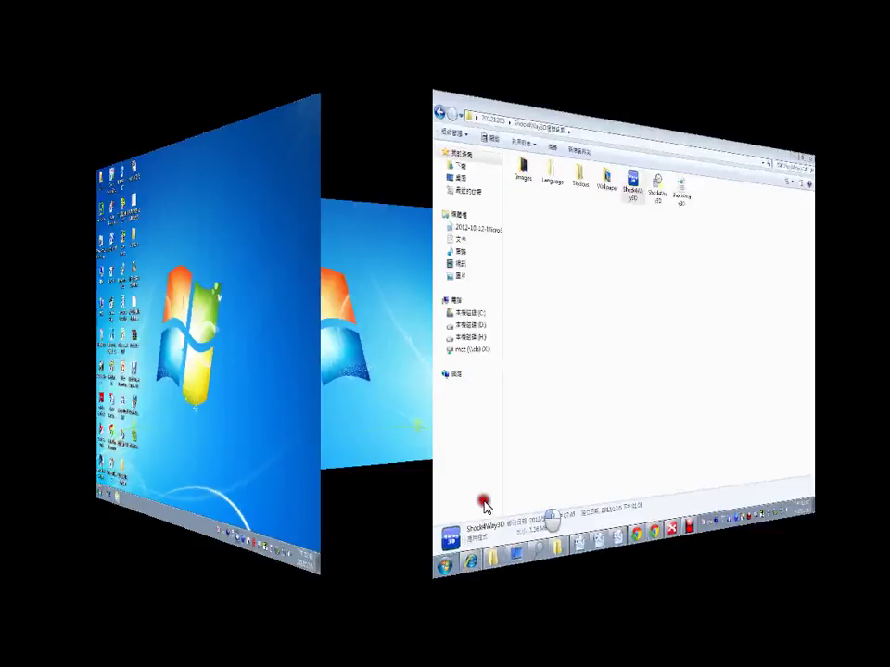
click(483, 501)
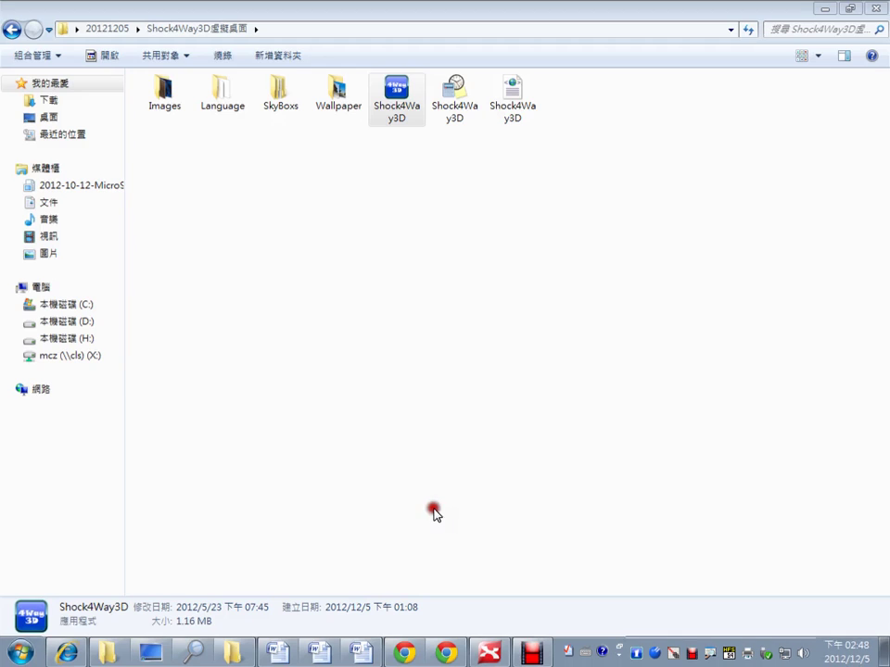
Examine the 桌面壁紙 settings in the Shock 4Way 3D options, marking the page name and the four desktops in red.
right_click(638, 651)
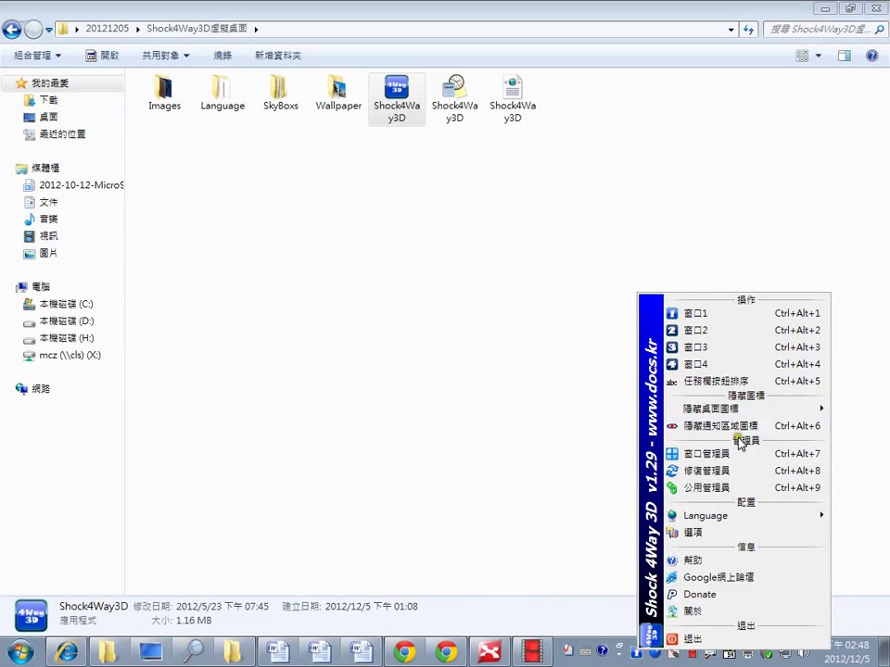
click(741, 532)
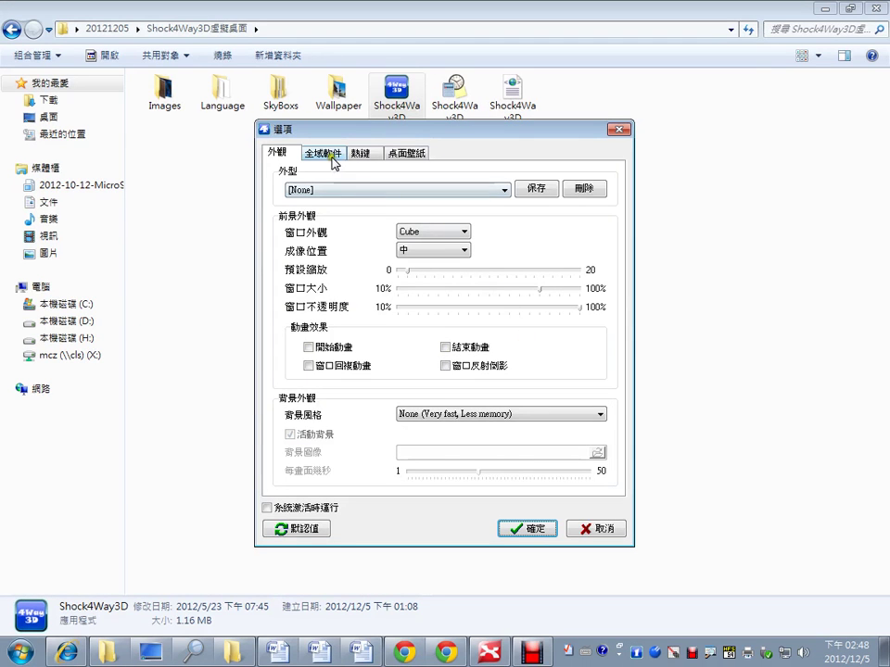
click(407, 153)
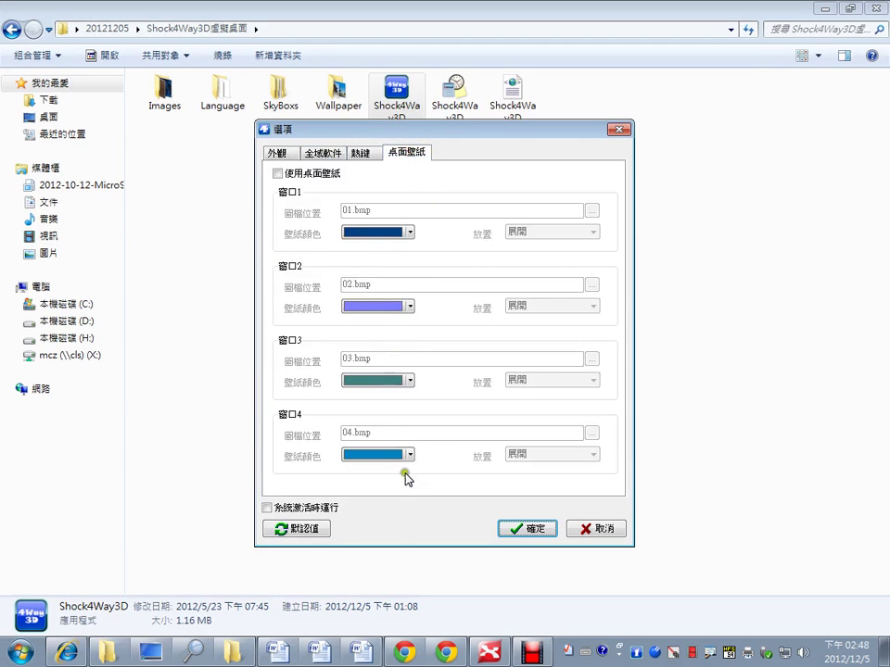
mouse_move(403, 172)
mouse_down()
mouse_move(374, 139)
mouse_move(432, 129)
mouse_move(466, 164)
mouse_move(421, 178)
mouse_up()
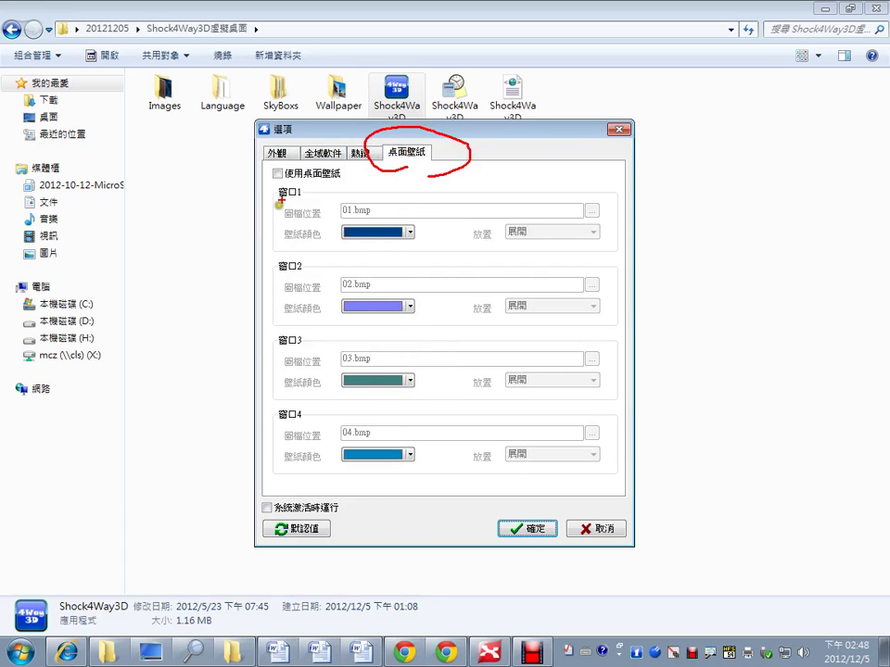
drag(265, 182, 266, 496)
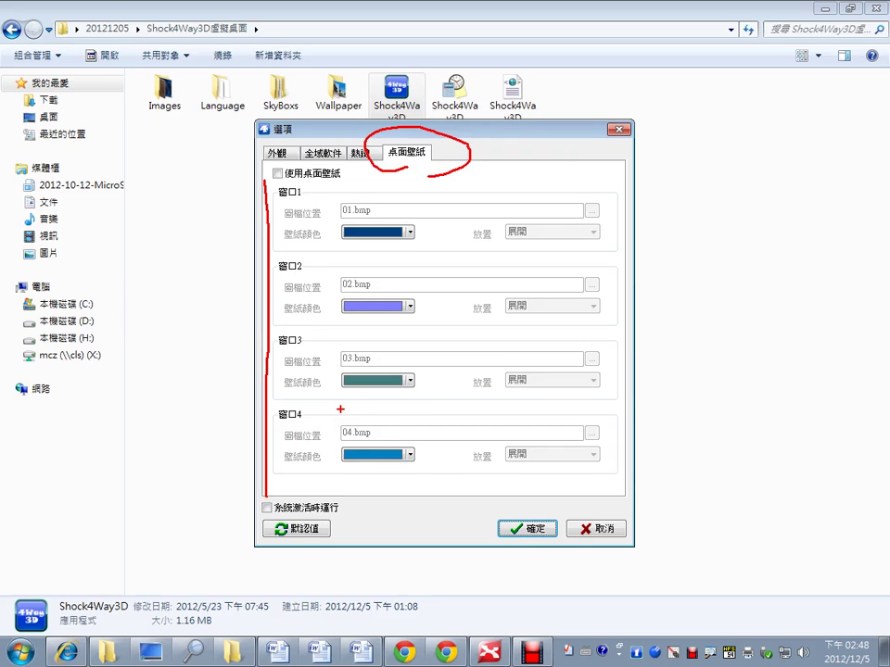
key(Escape)
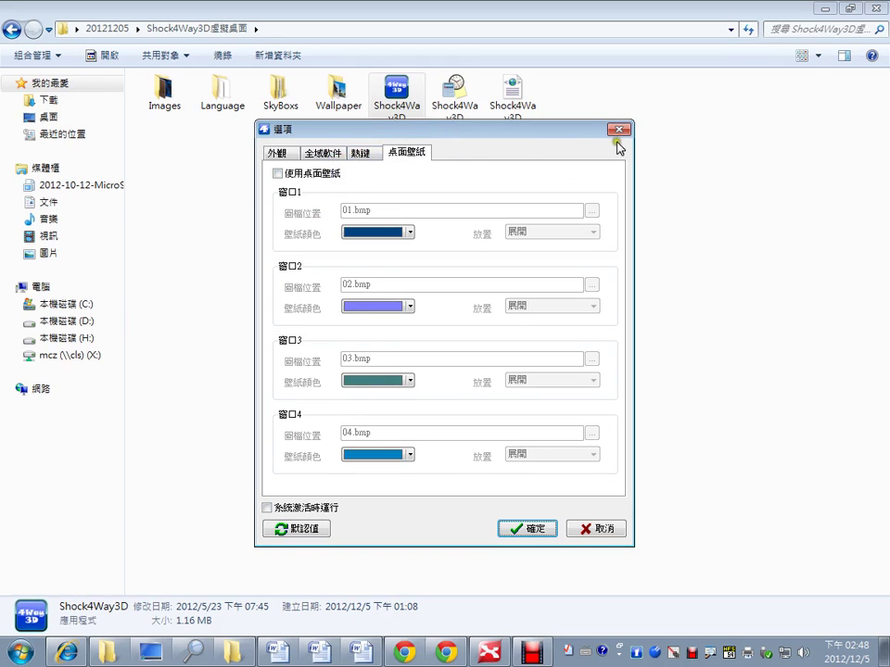
Review the 全域軟件 and 熱鍵 option pages, and close the options without changes.
click(327, 152)
click(368, 156)
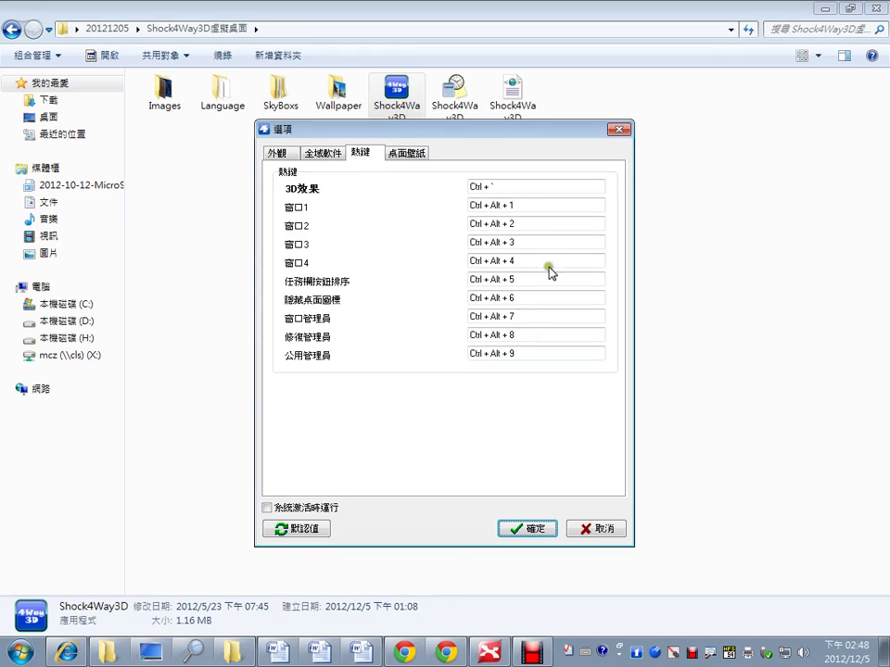
click(618, 134)
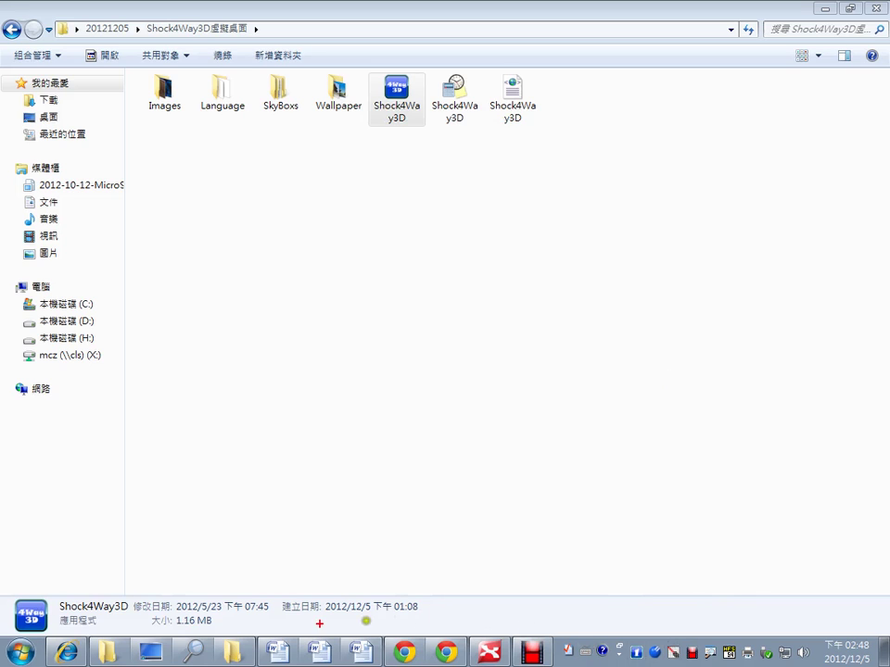
Outline the running programs on the taskbar, and assign the 文件1 and 網路下載 Word windows to 窗口2 in the 窗口管理員.
mouse_move(184, 621)
mouse_down()
mouse_move(550, 657)
mouse_move(556, 665)
mouse_up()
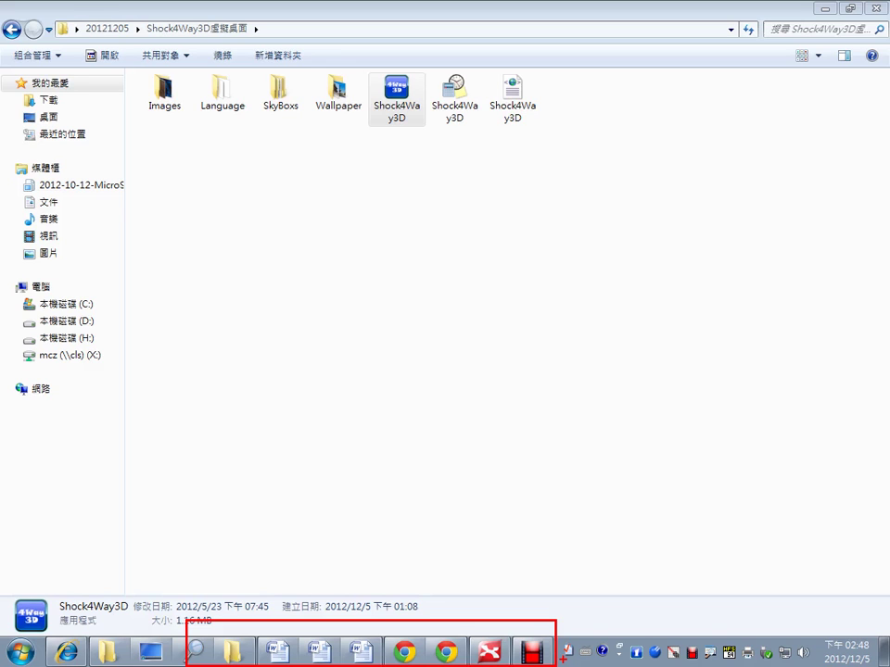
key(Escape)
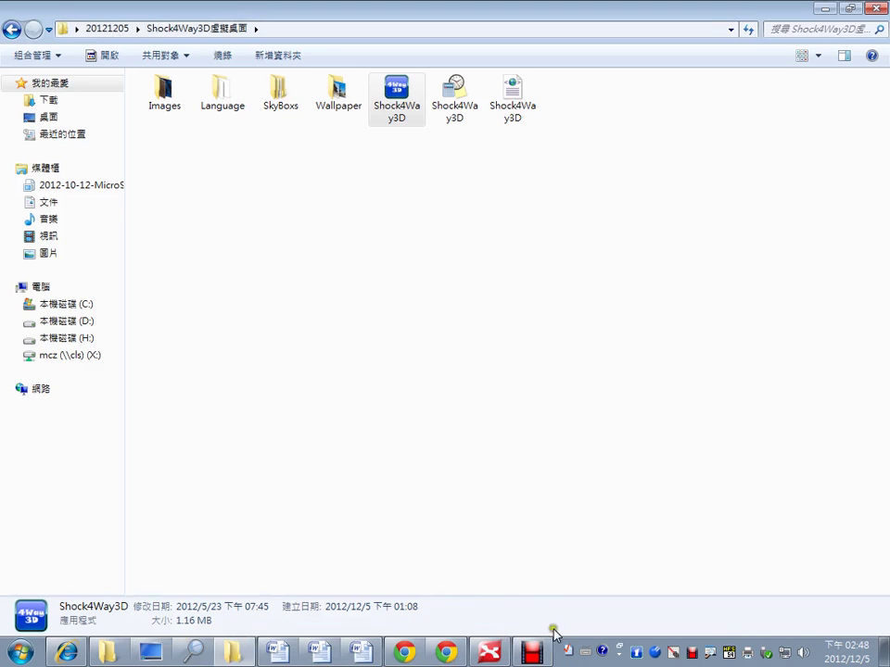
right_click(637, 652)
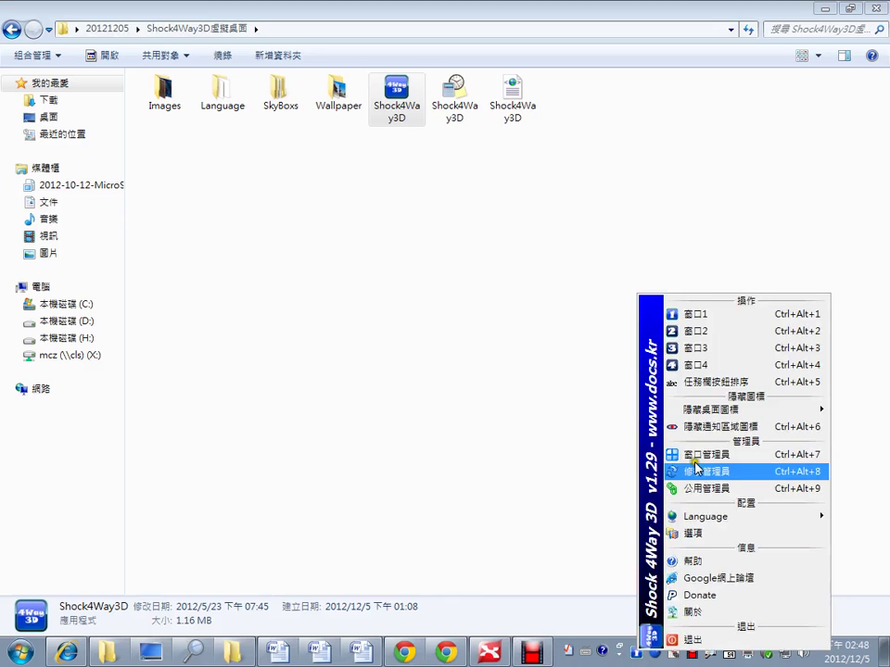
click(703, 455)
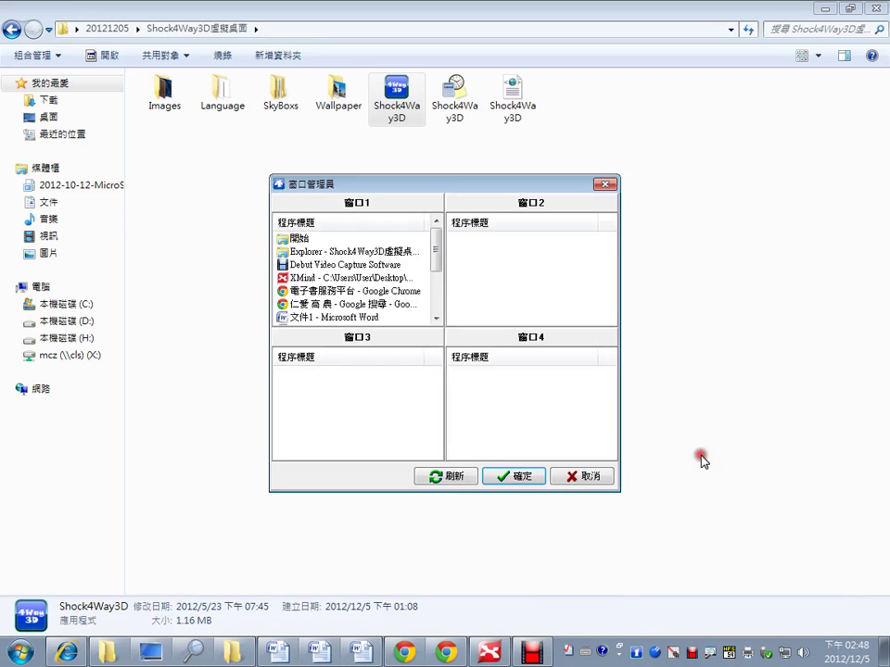
click(316, 253)
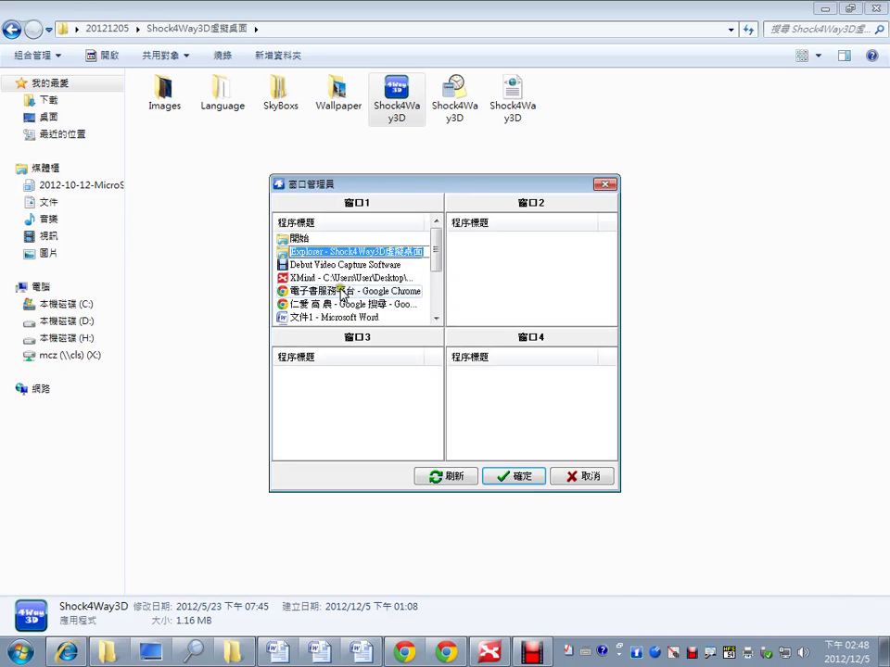
drag(339, 320, 534, 278)
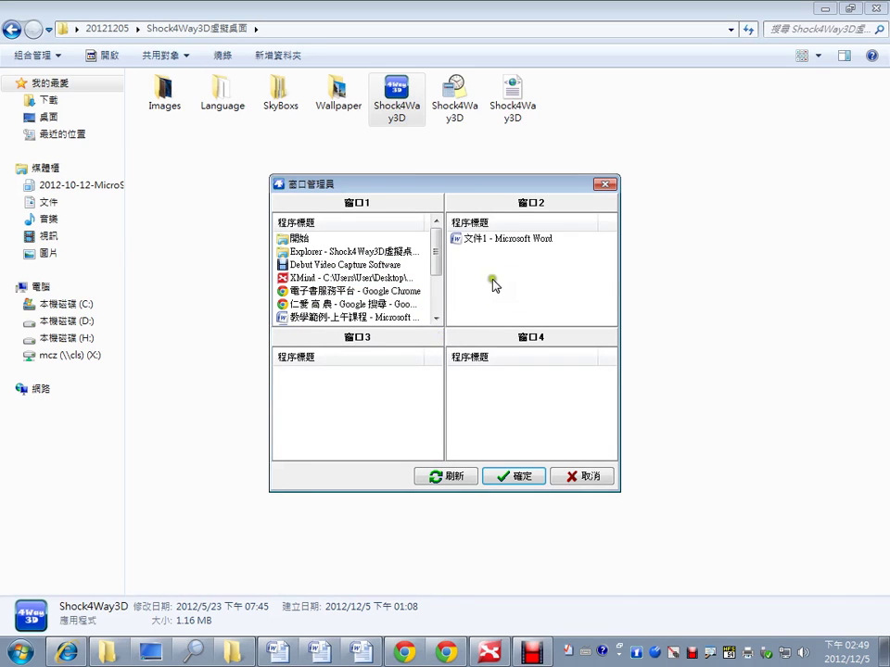
drag(443, 270, 516, 278)
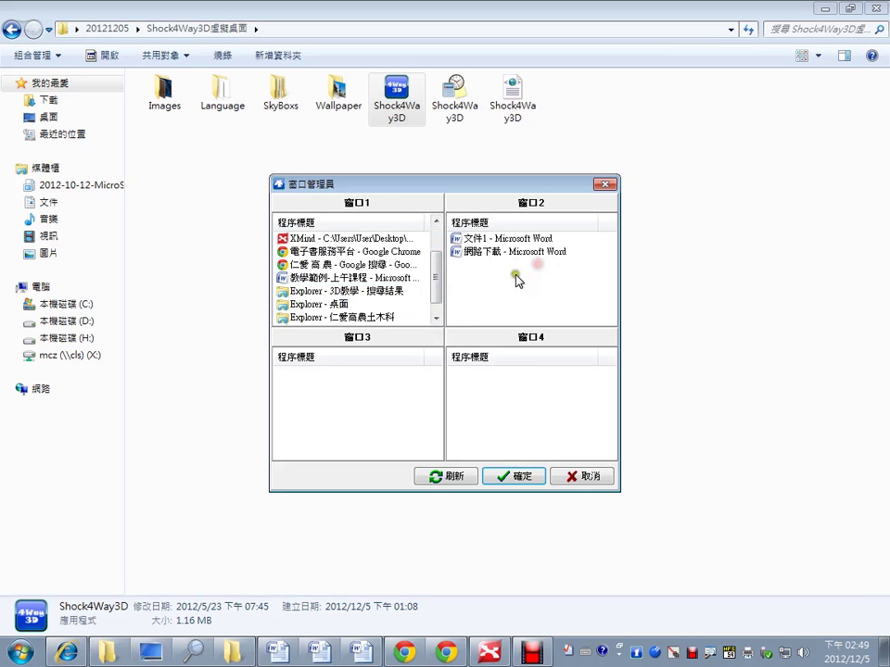
click(513, 476)
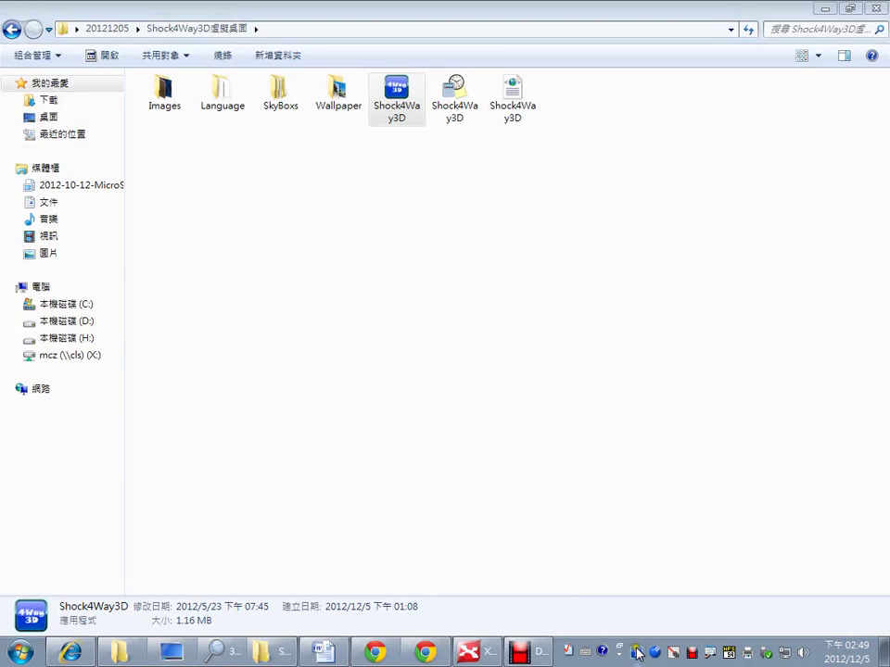
Switch to virtual desktop 2 and circle its two Word windows on the taskbar in red before clearing the marks.
click(728, 653)
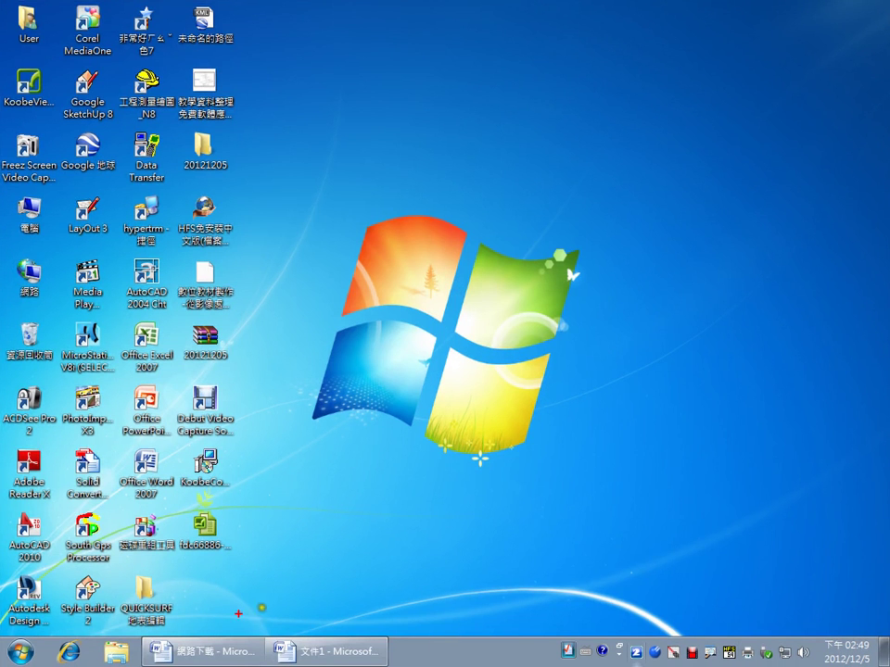
drag(146, 634, 411, 664)
right_click(637, 653)
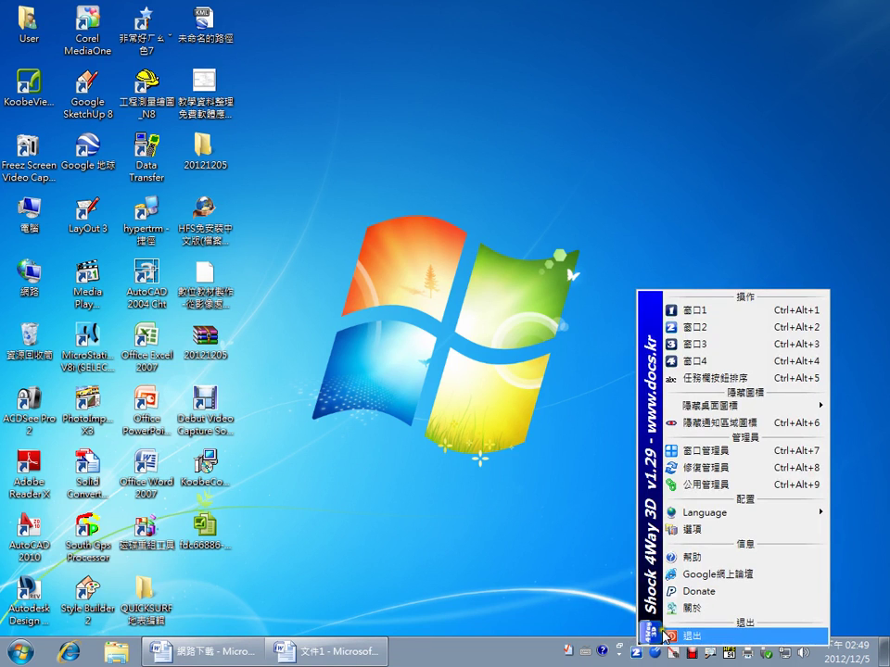
mouse_move(408, 659)
mouse_down()
mouse_move(394, 653)
mouse_move(375, 582)
mouse_move(414, 650)
mouse_up()
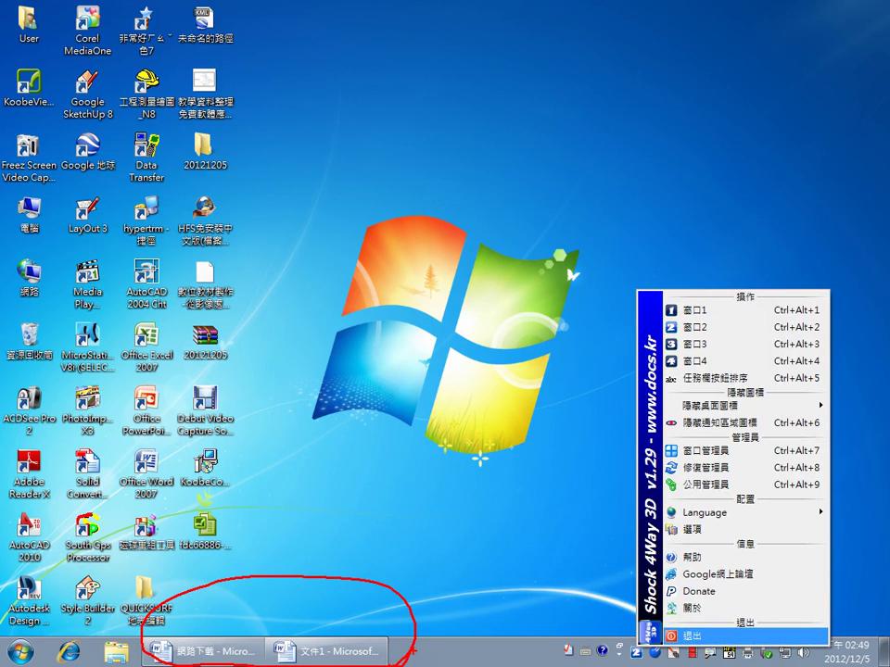
key(Escape)
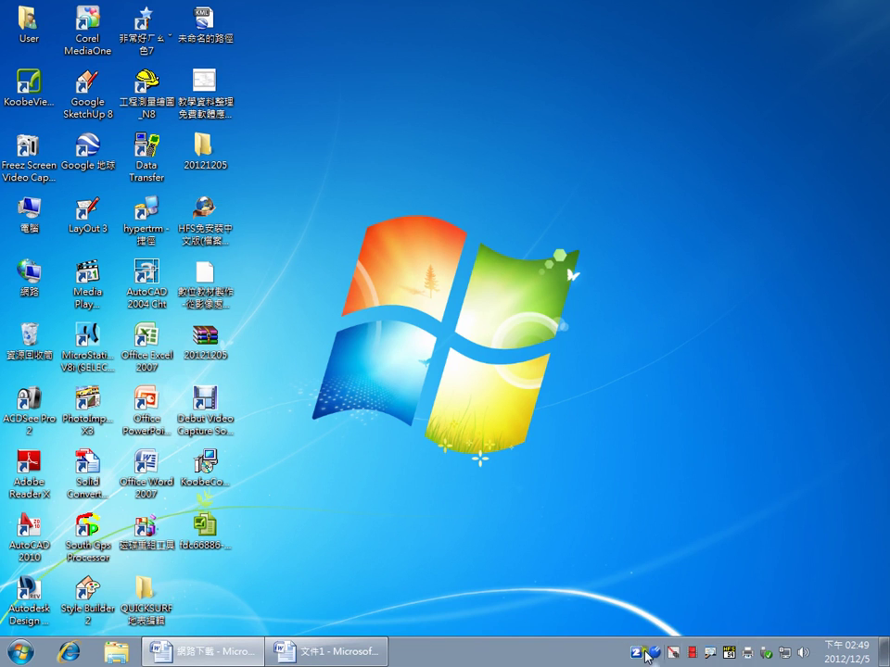
Exit Shock 4Way 3D with the 退出 command.
right_click(637, 654)
click(667, 637)
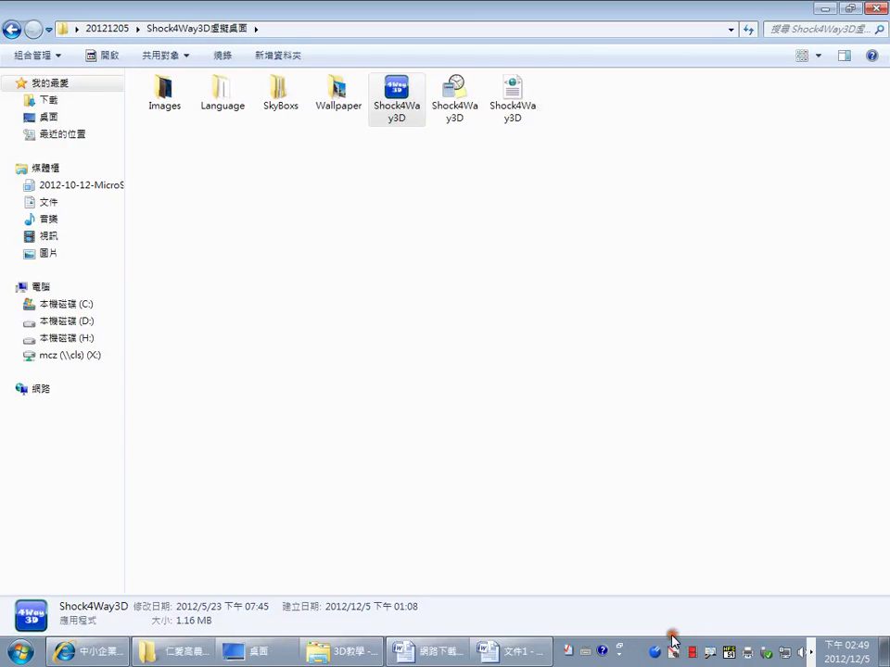